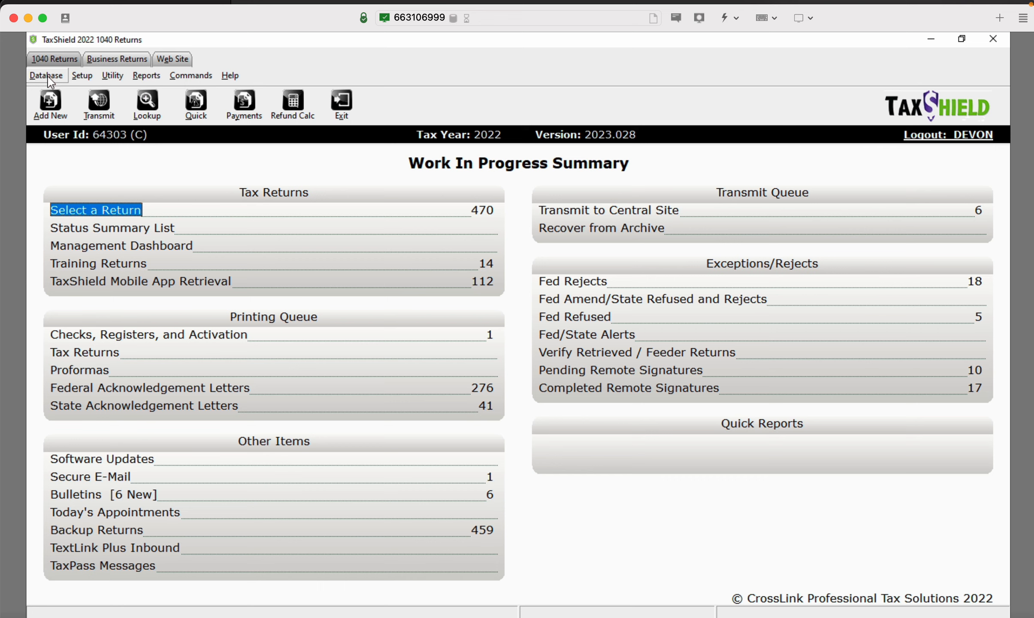
- Open the login accounts setup and start a new account with its login ID filled in
left_click(48, 77)
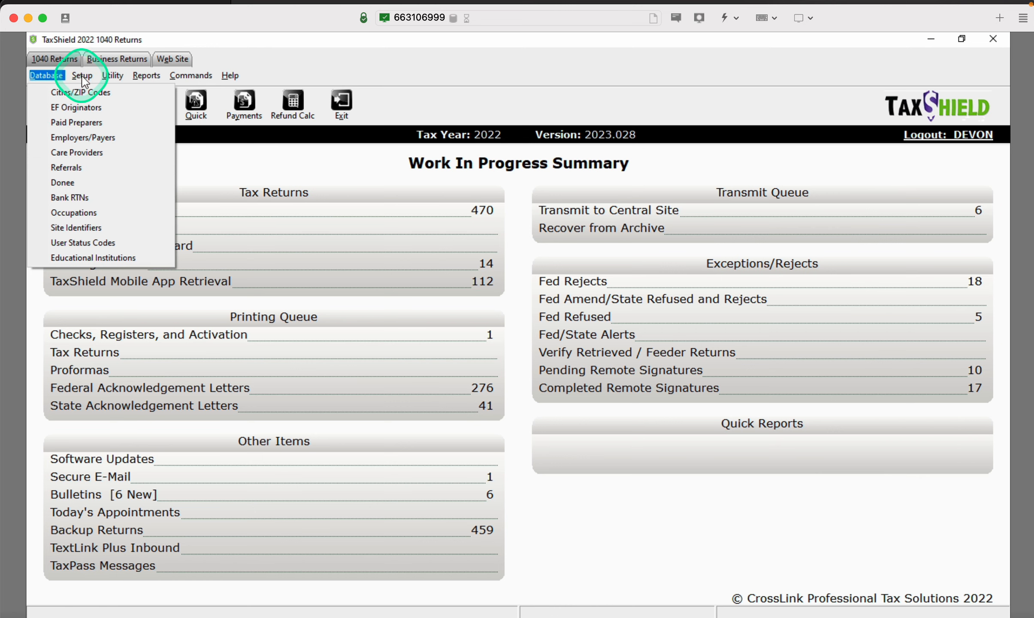
mouse_move(83, 79)
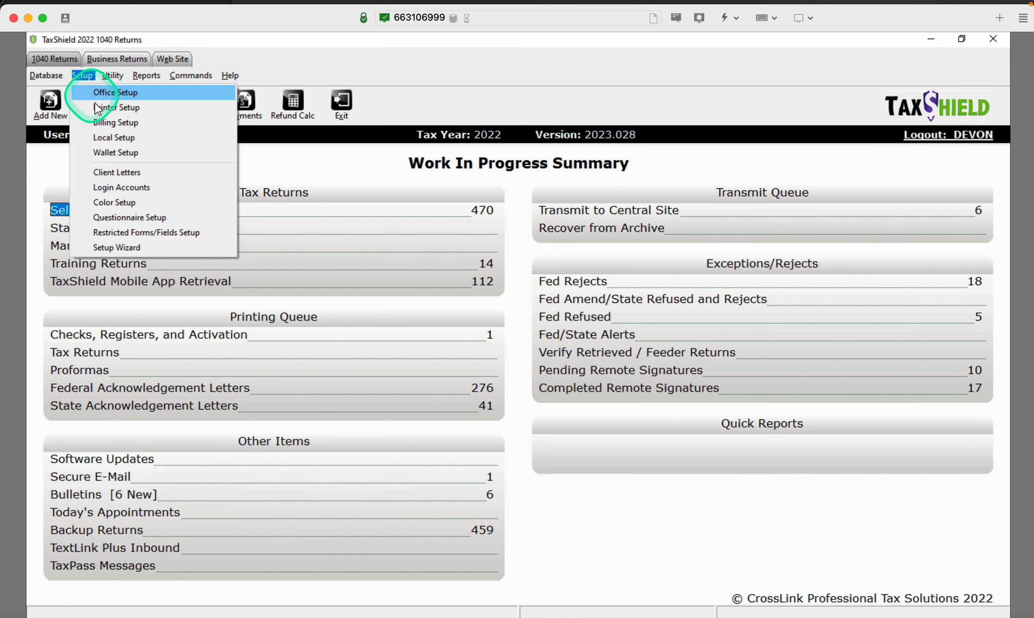
left_click(137, 189)
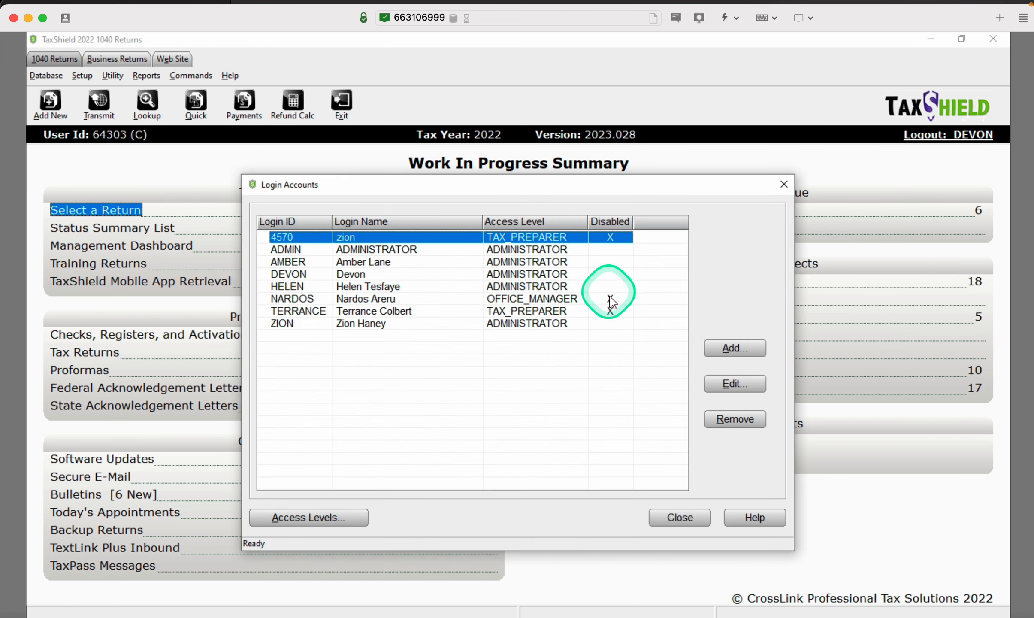
left_click(735, 348)
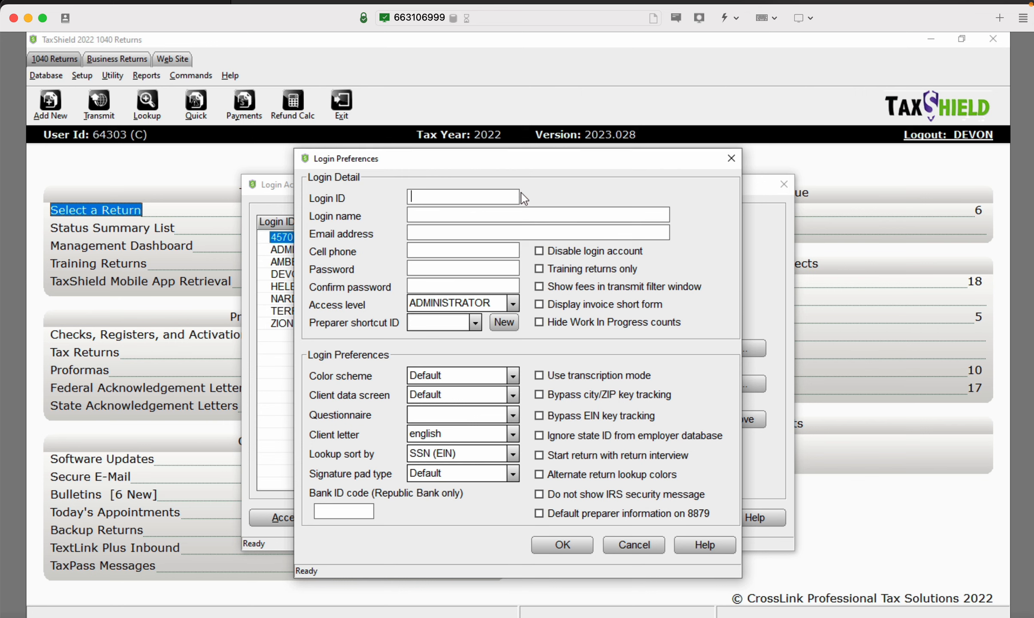
type("DEvon")
key("BackSpace")
key("BackSpace")
key("BackSpace")
type("VON")
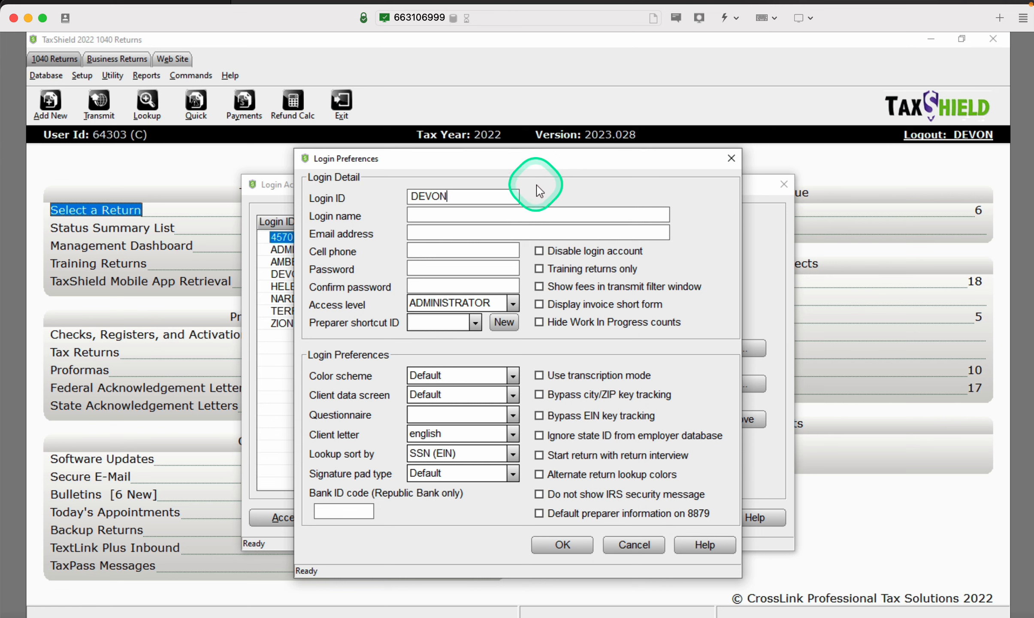
type("1")
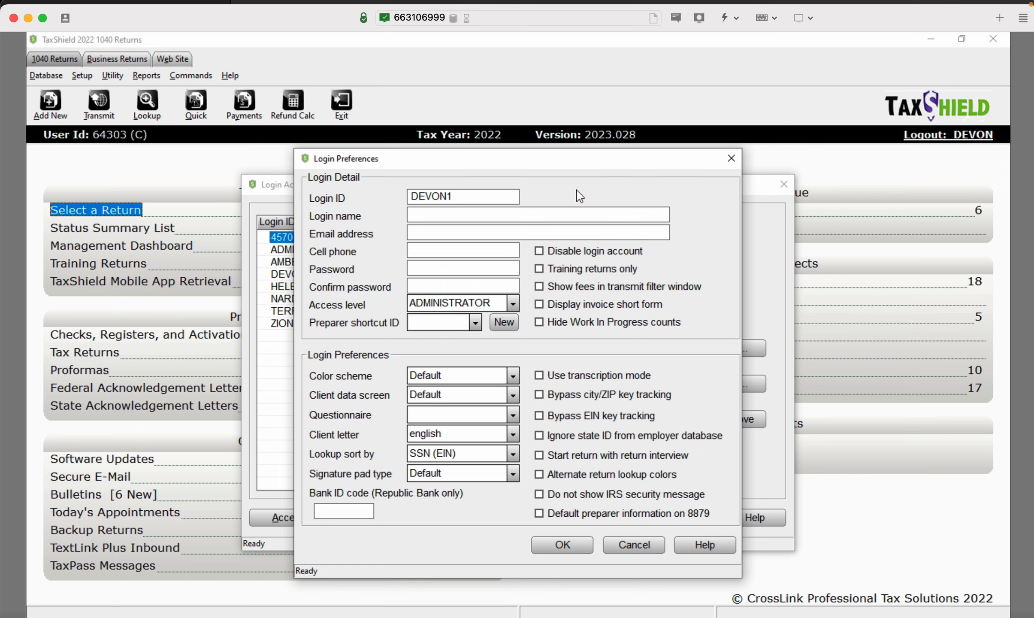
- Examine the new account's access level choices and its option for disabling the login account
left_click(527, 215)
left_click(514, 298)
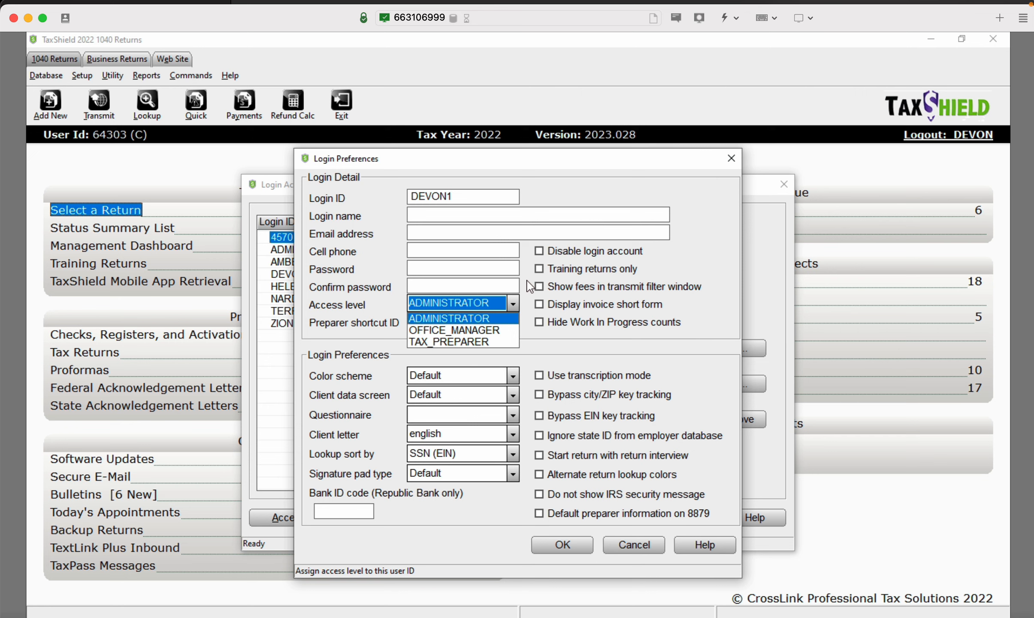
left_click(529, 287)
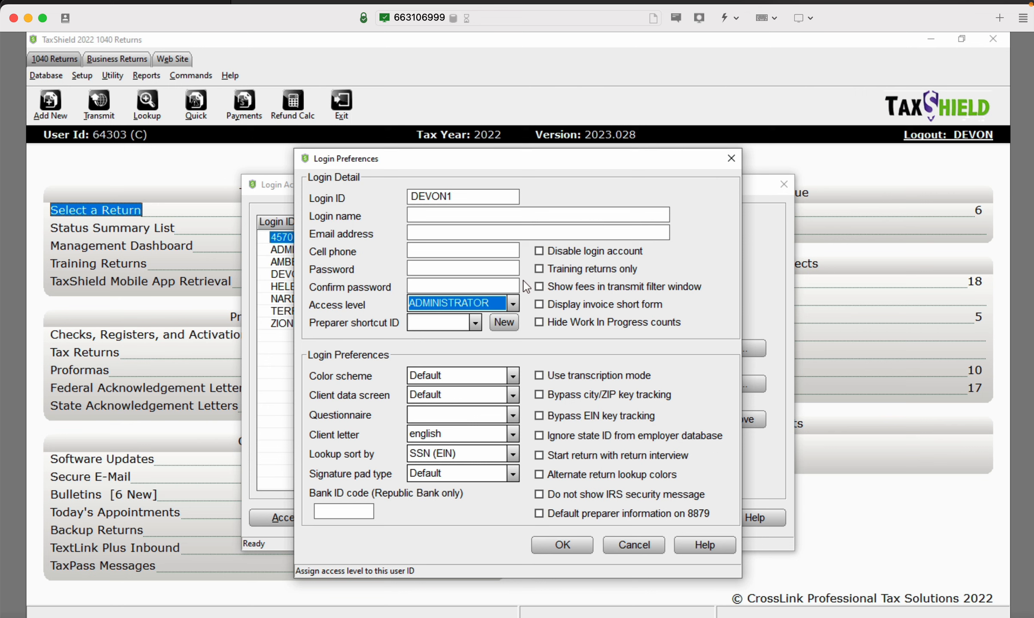
left_click(527, 282)
left_click(520, 272)
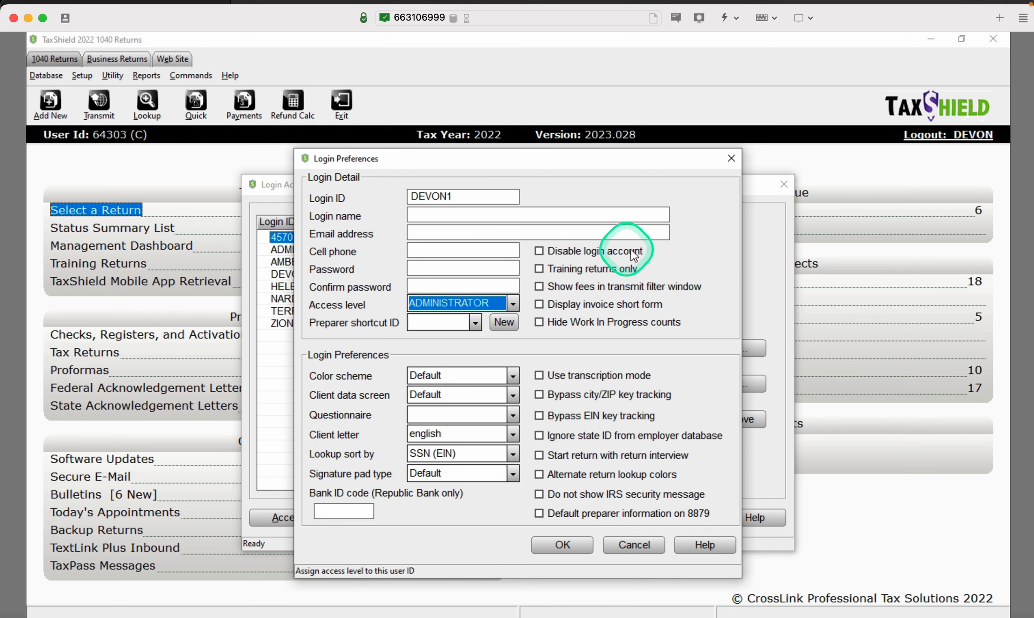
left_click(539, 253)
left_click(538, 253)
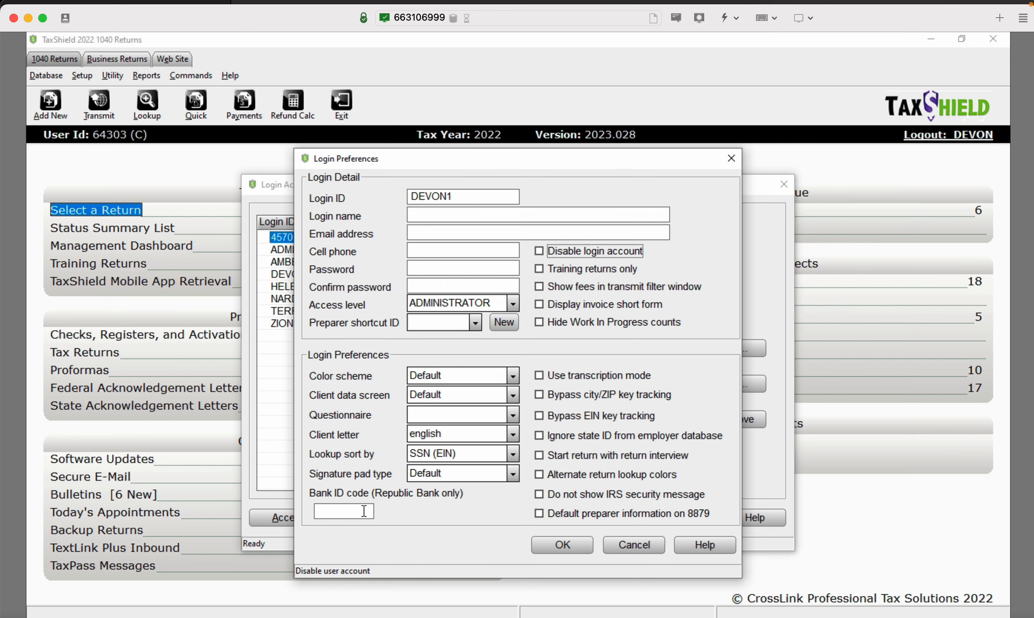
- Discard the new login account without saving it and close the login accounts list
left_click(364, 510)
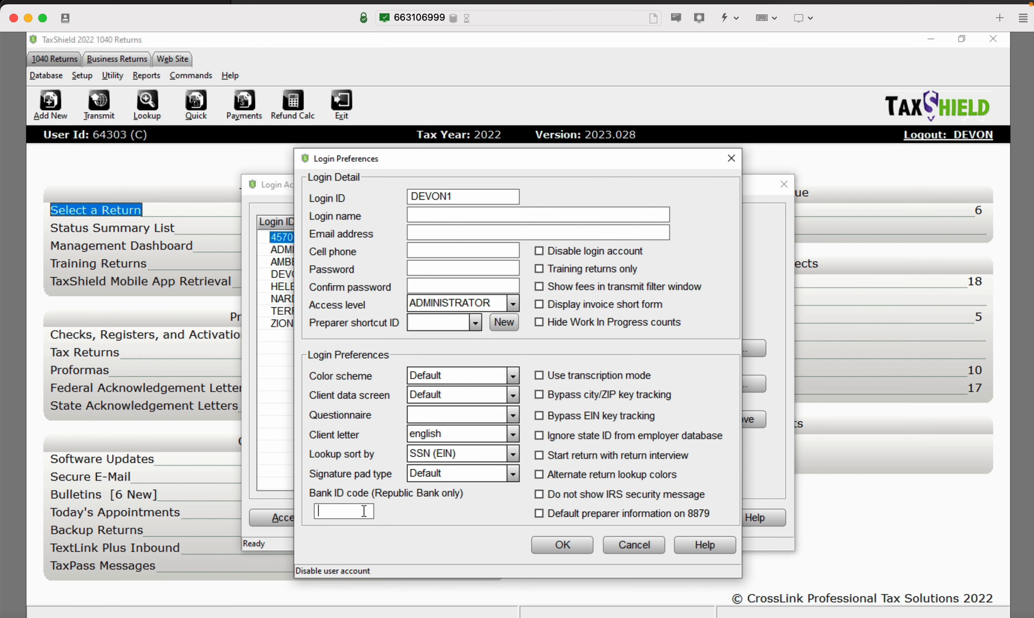
left_click(586, 542)
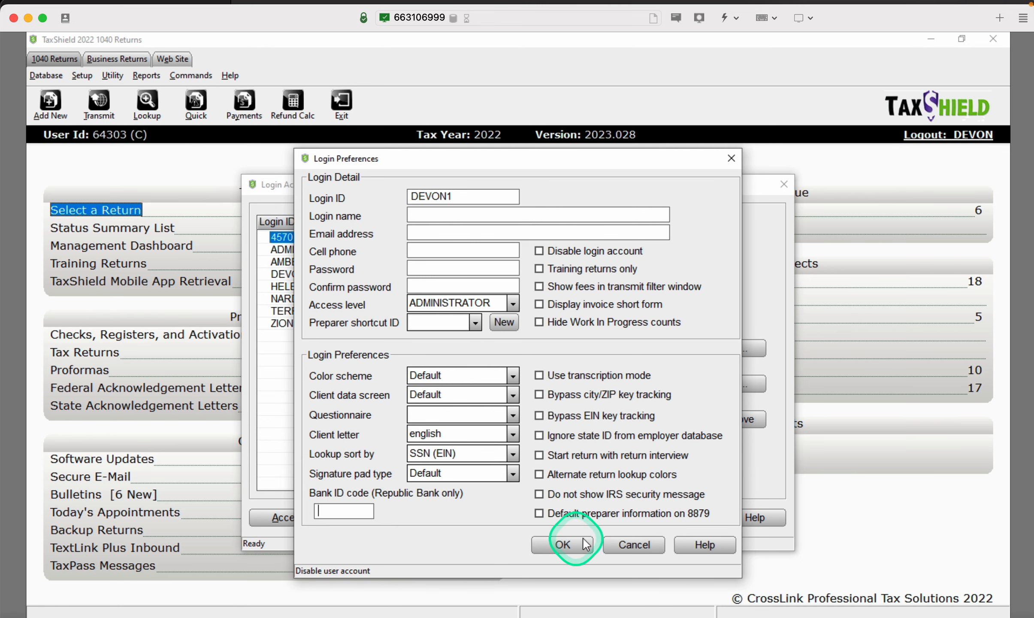
left_click(617, 239)
left_click(641, 544)
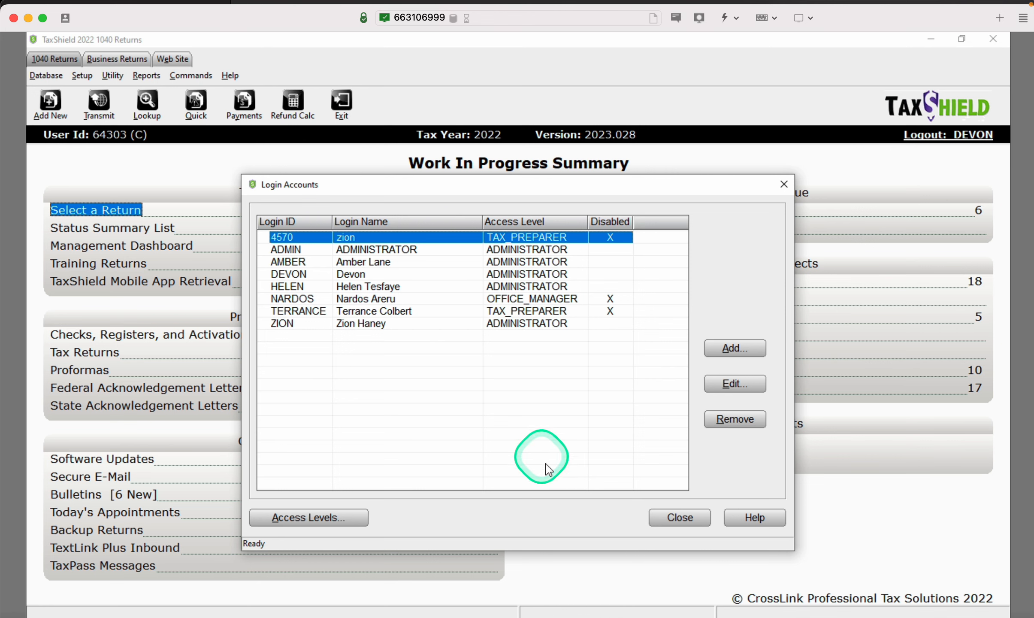
left_click(664, 518)
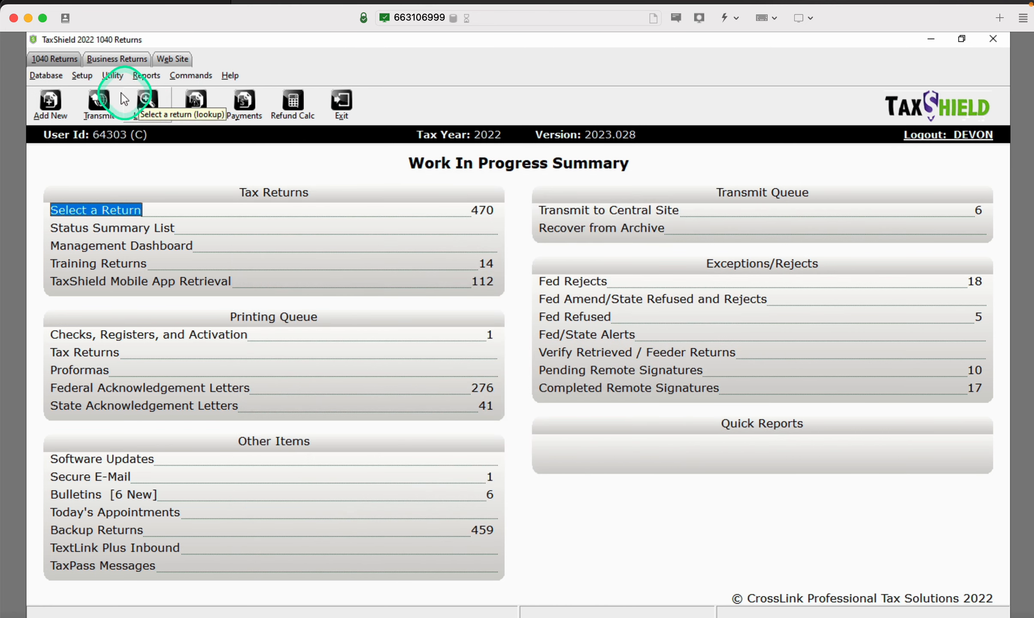
- Open the office setup and examine the transmitting computer choices in the registration settings
left_click(82, 75)
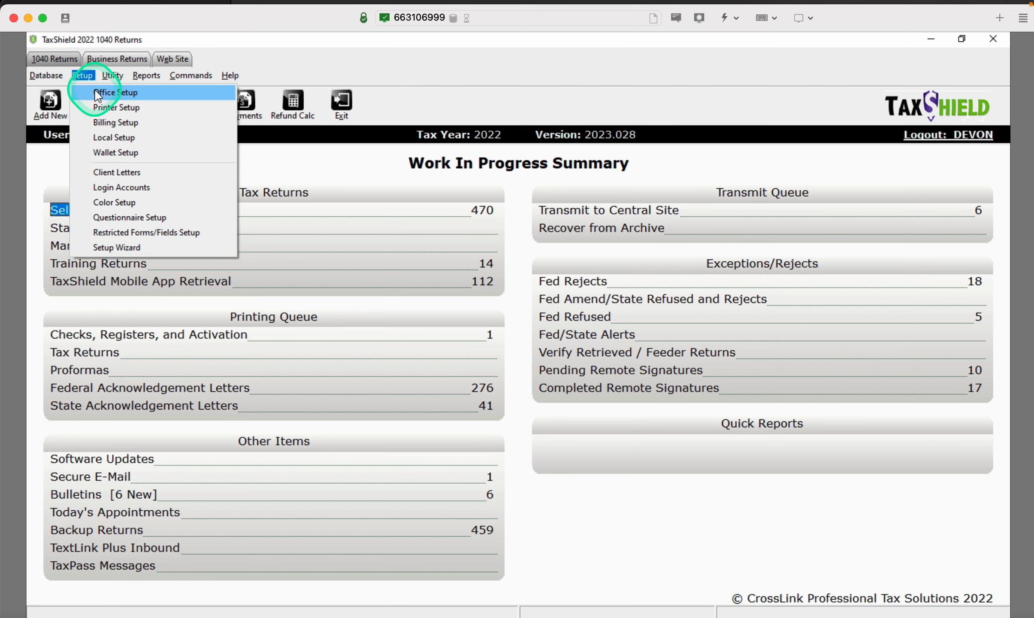
left_click(115, 93)
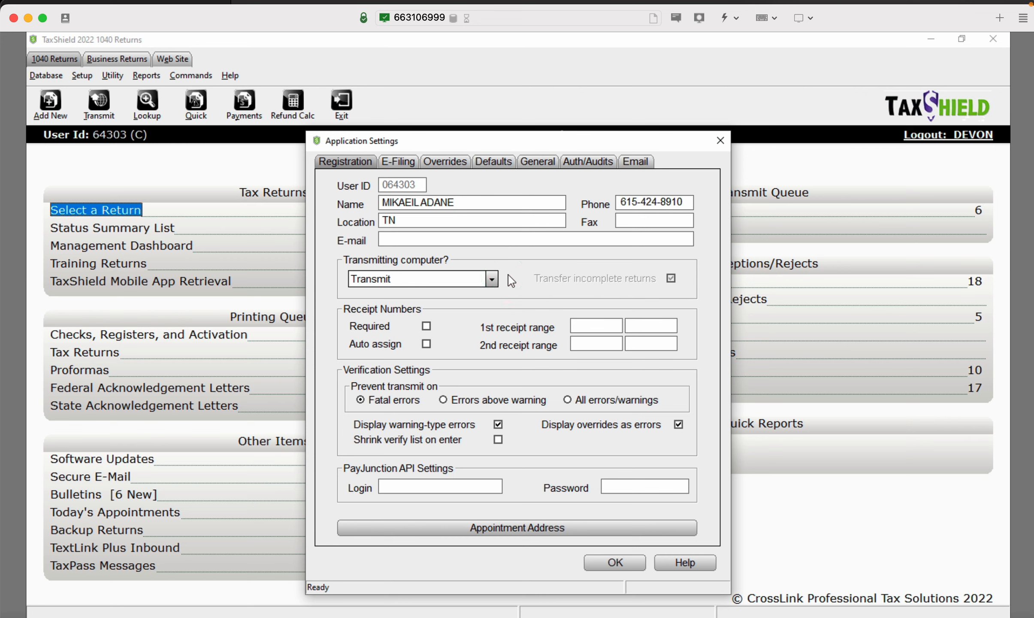
left_click(491, 279)
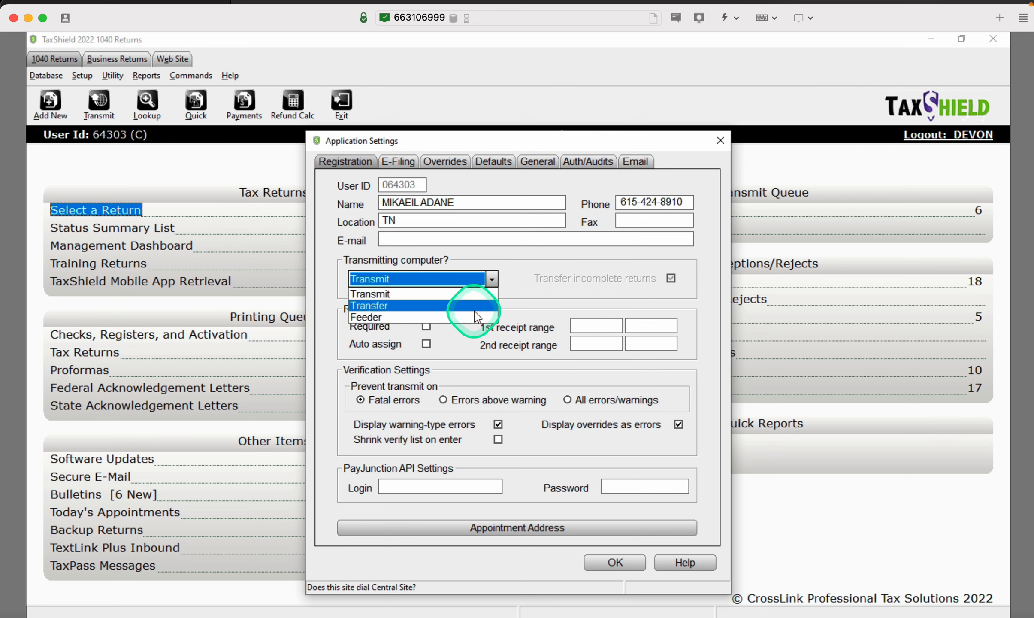
left_click(530, 268)
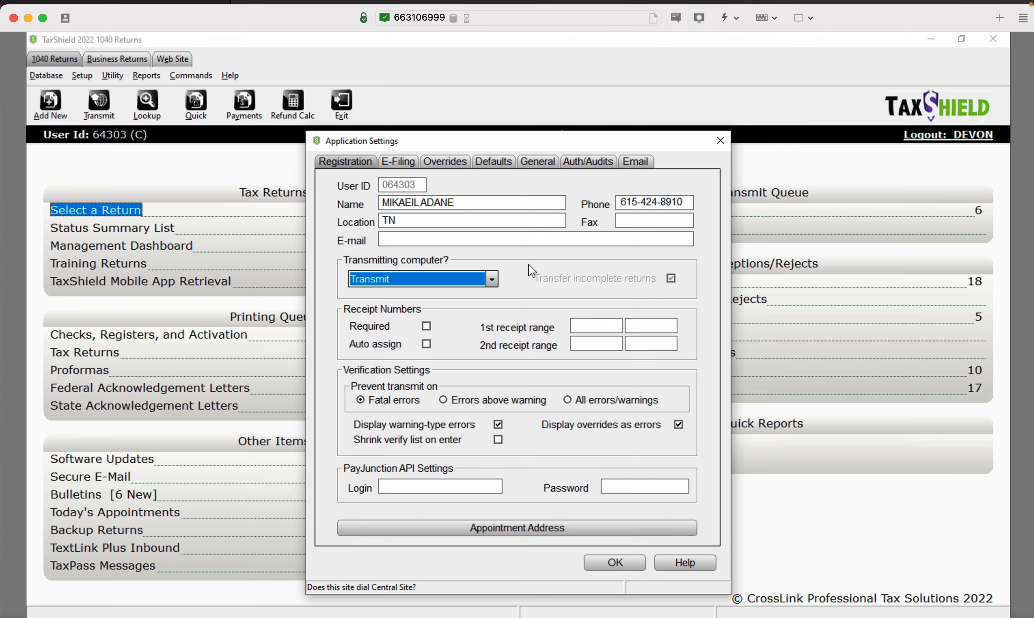
- Look through the office setup's e-filing, override and default settings, and close the application settings
left_click(390, 162)
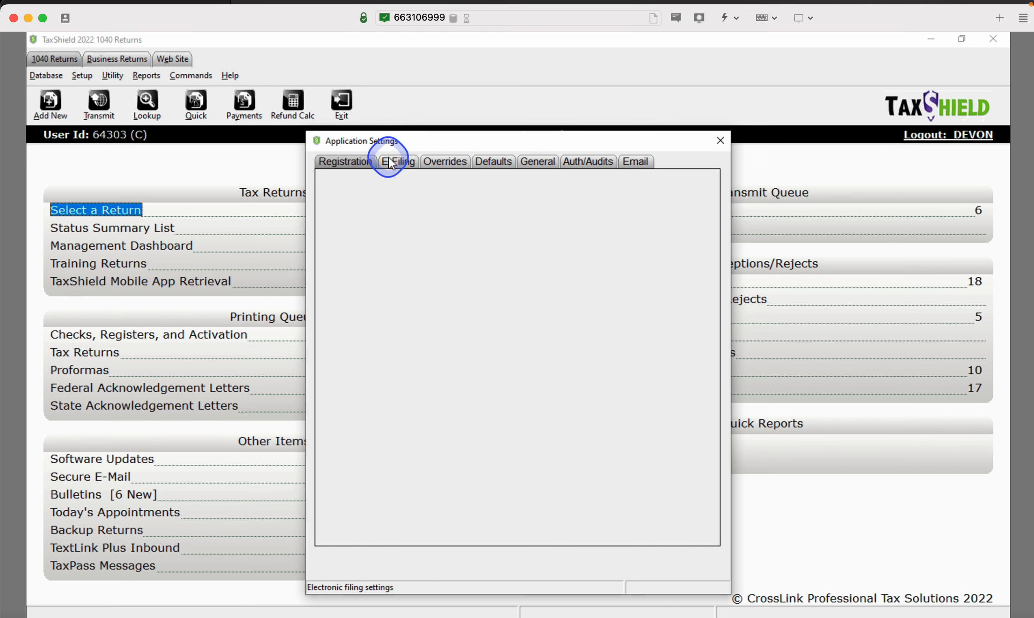
left_click(463, 163)
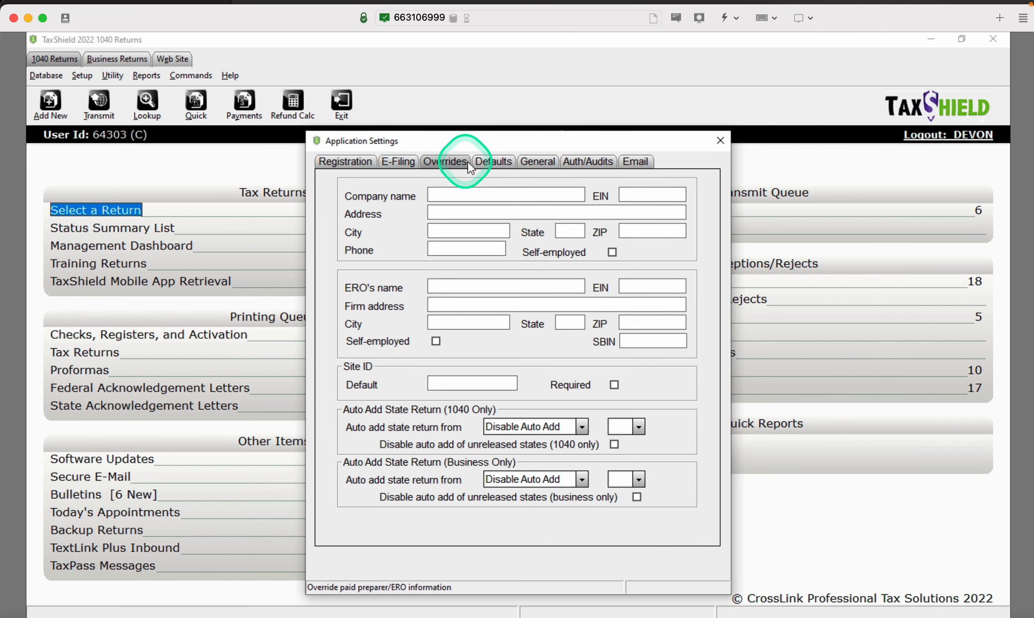
left_click(493, 163)
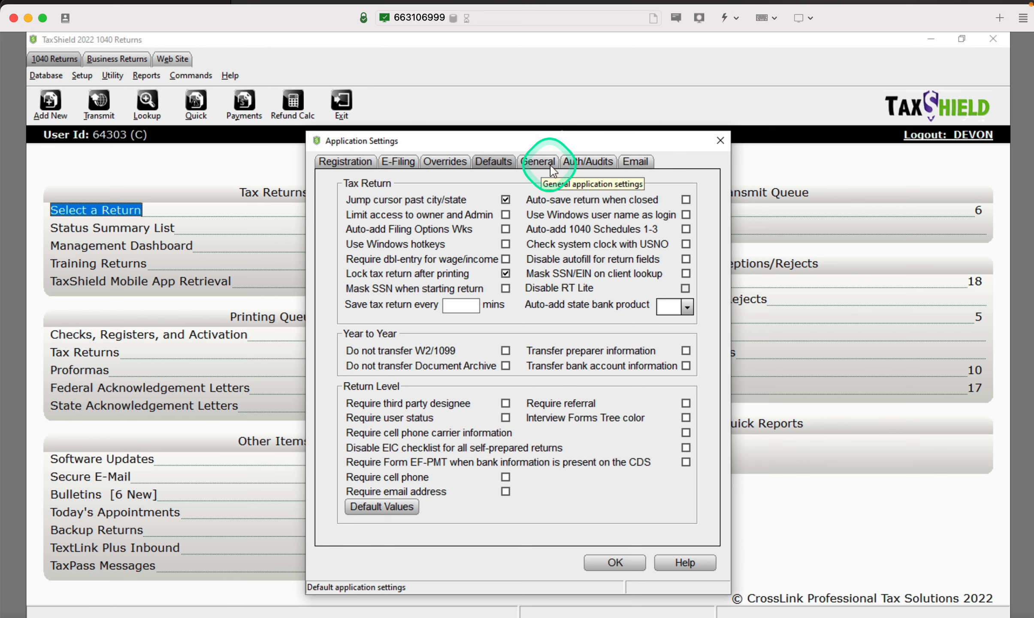
left_click(632, 568)
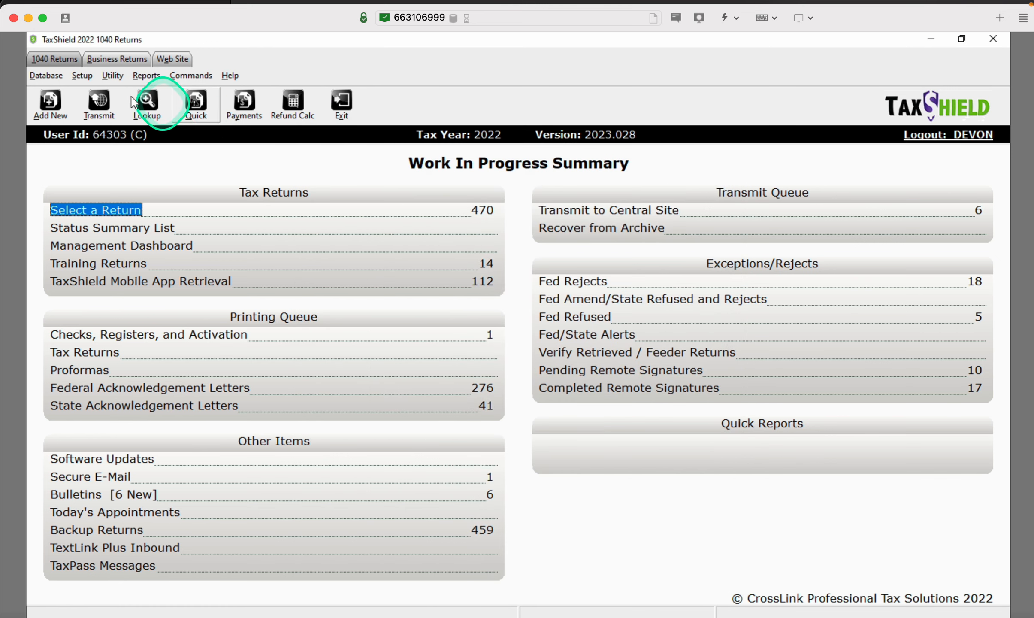
left_click(82, 75)
left_click(46, 75)
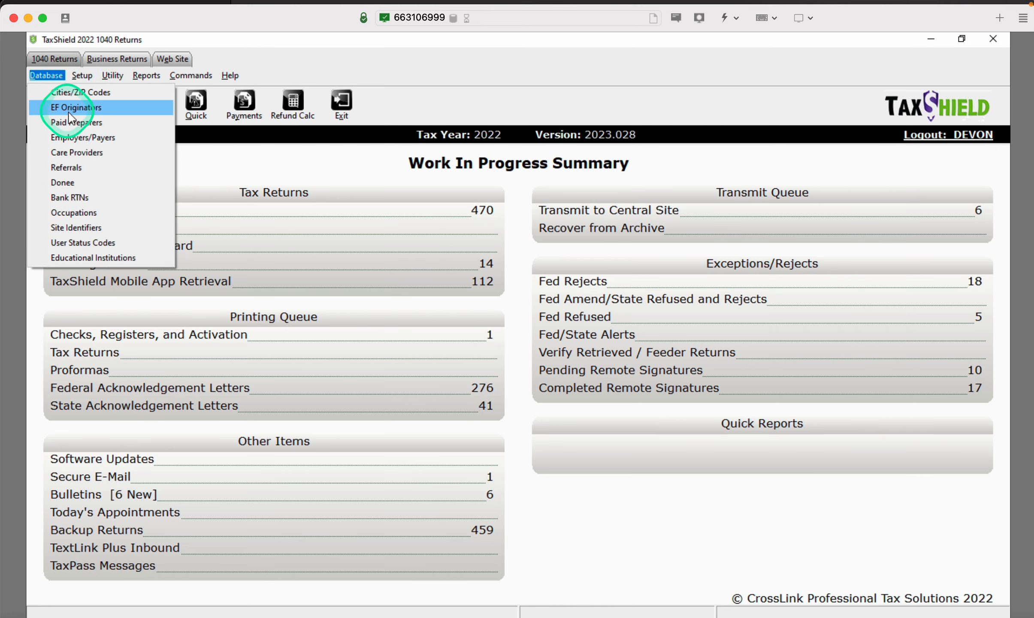
left_click(71, 112)
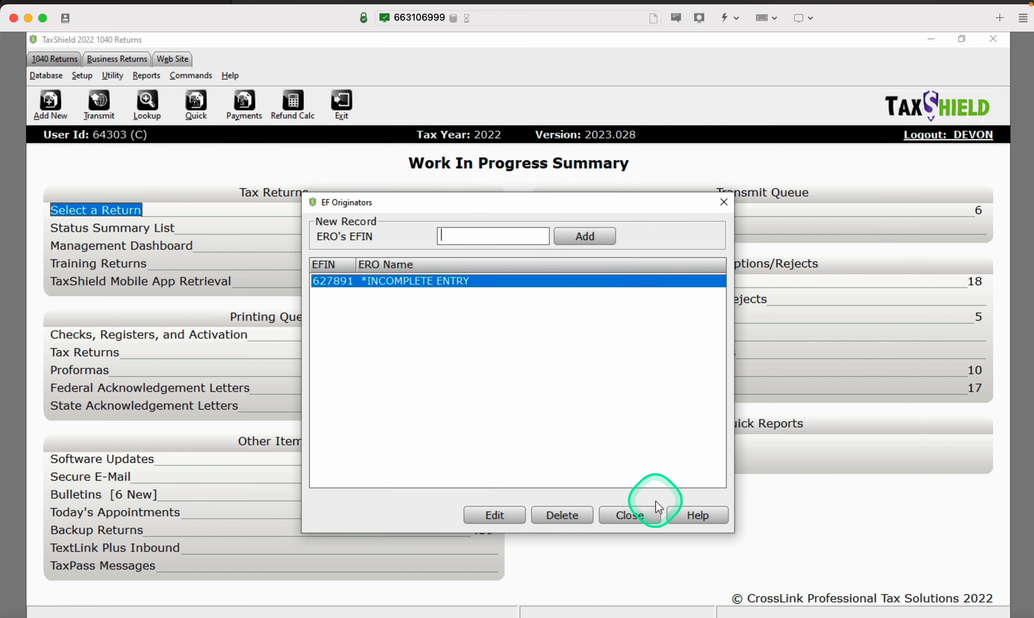
left_click(652, 517)
- Add a new record to the EF originators database using the ERO's six-digit EFIN
left_click(43, 75)
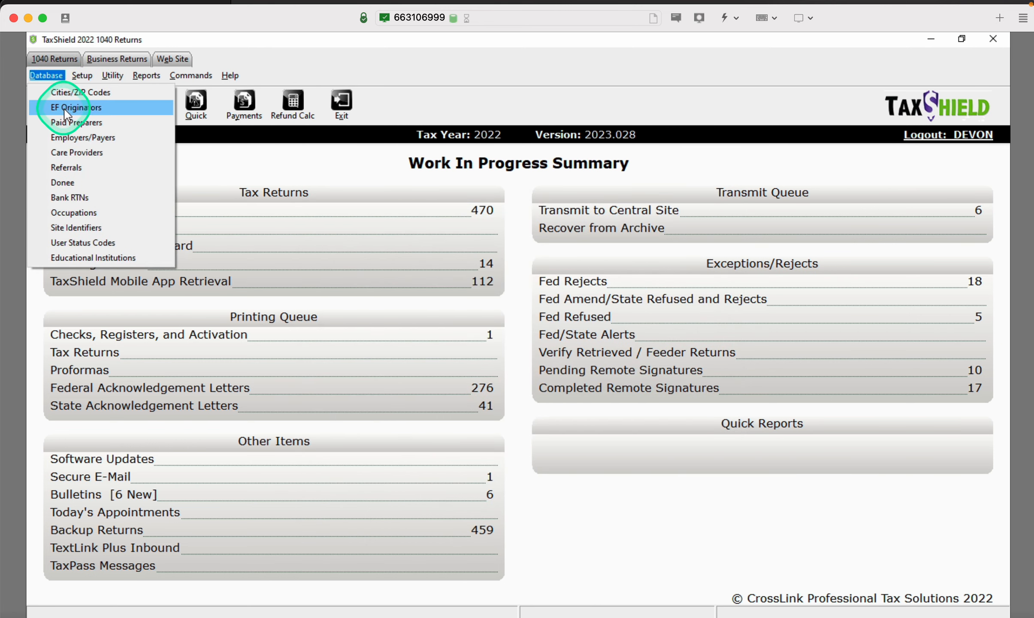
left_click(65, 107)
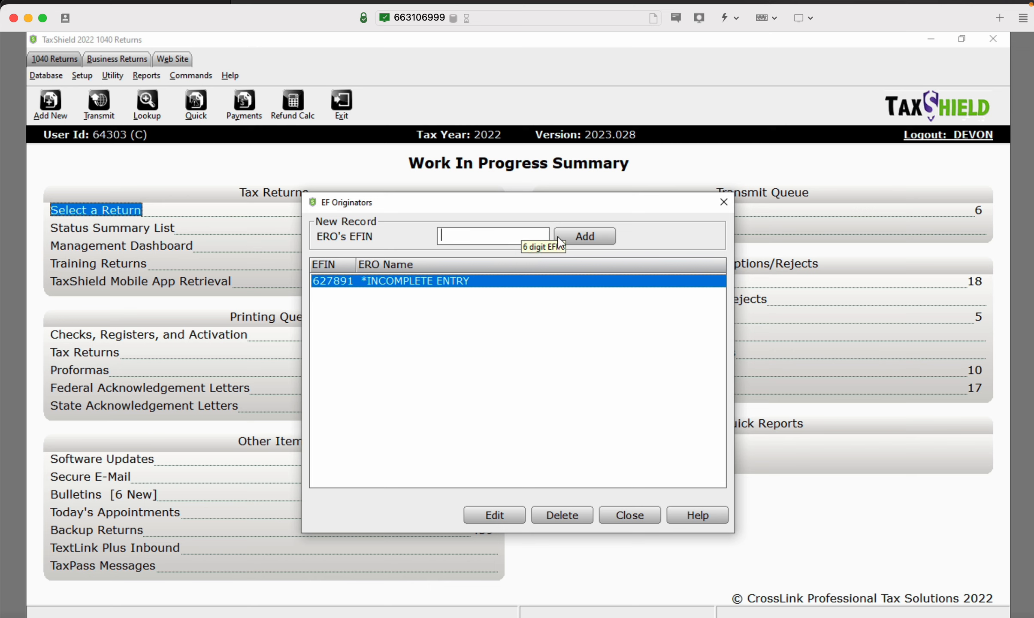
left_click(521, 236)
type("112233")
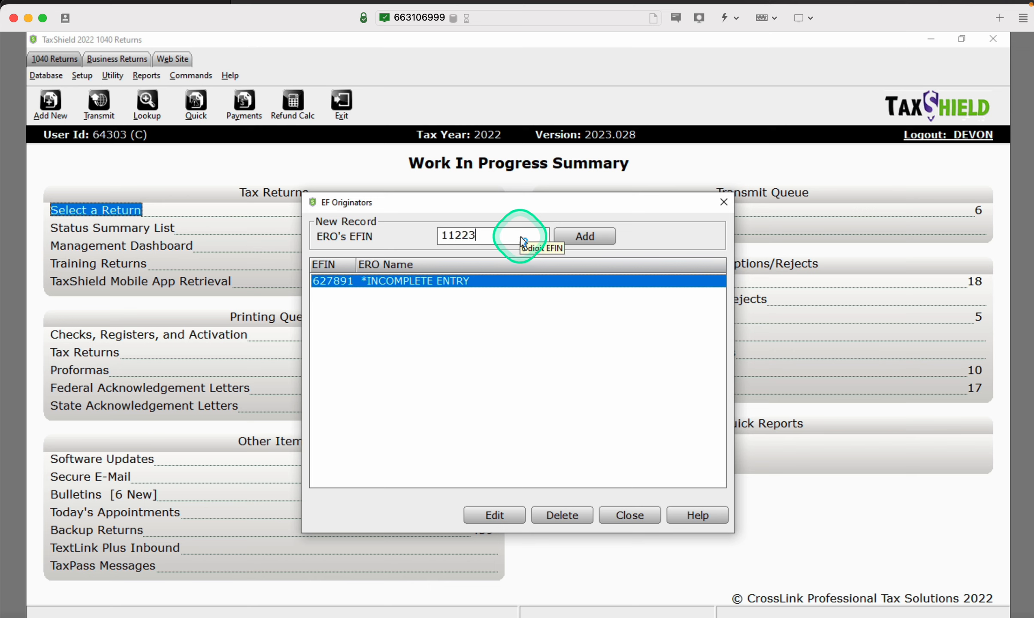
left_click(571, 237)
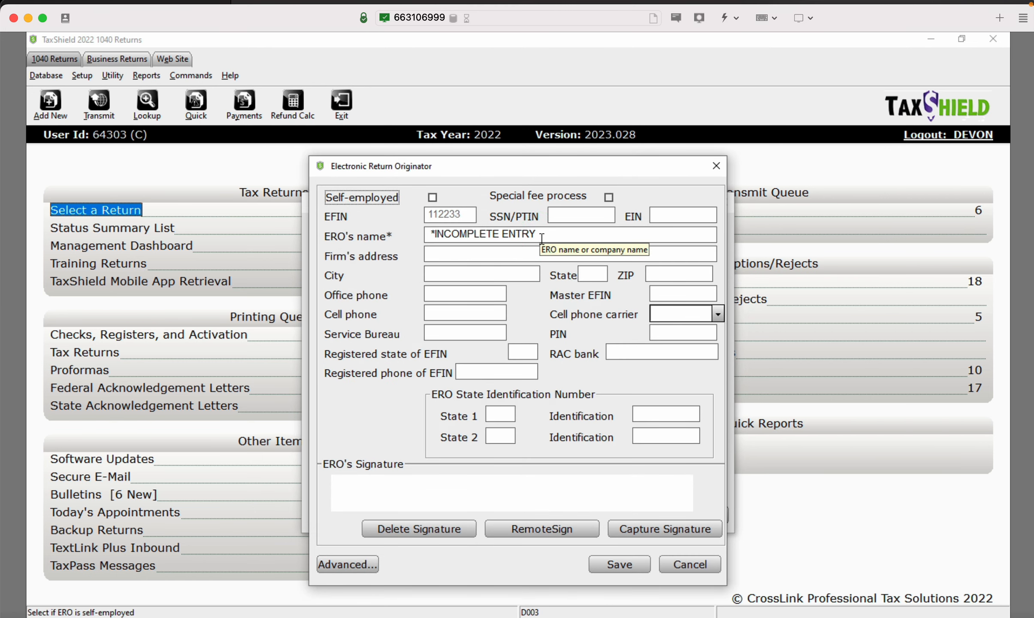
- Capture a freehand ERO signature for the new electronic return originator record and accept it
left_click(515, 285)
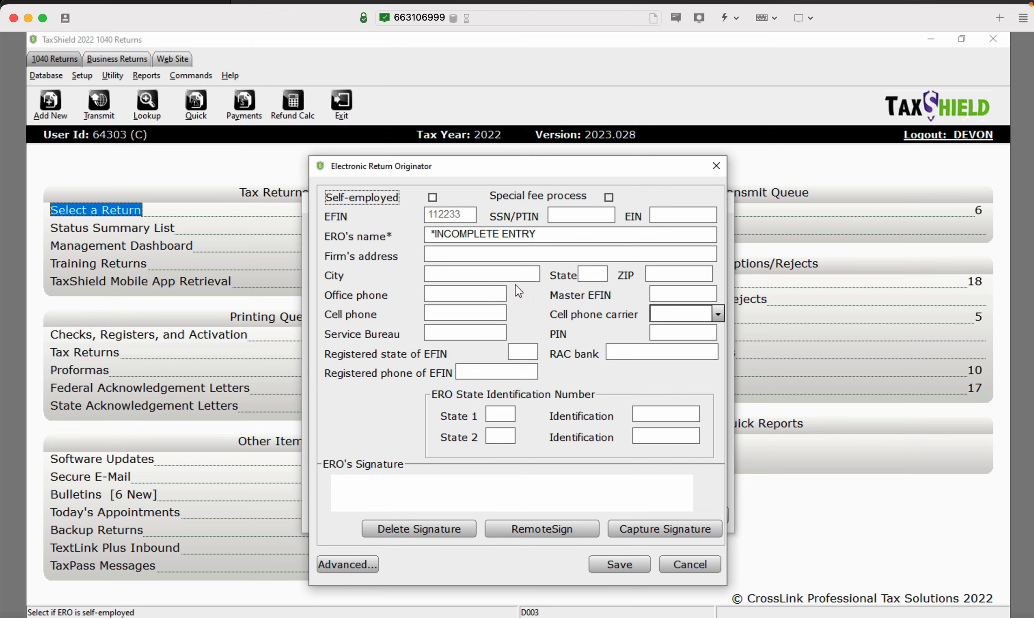
left_click(615, 355)
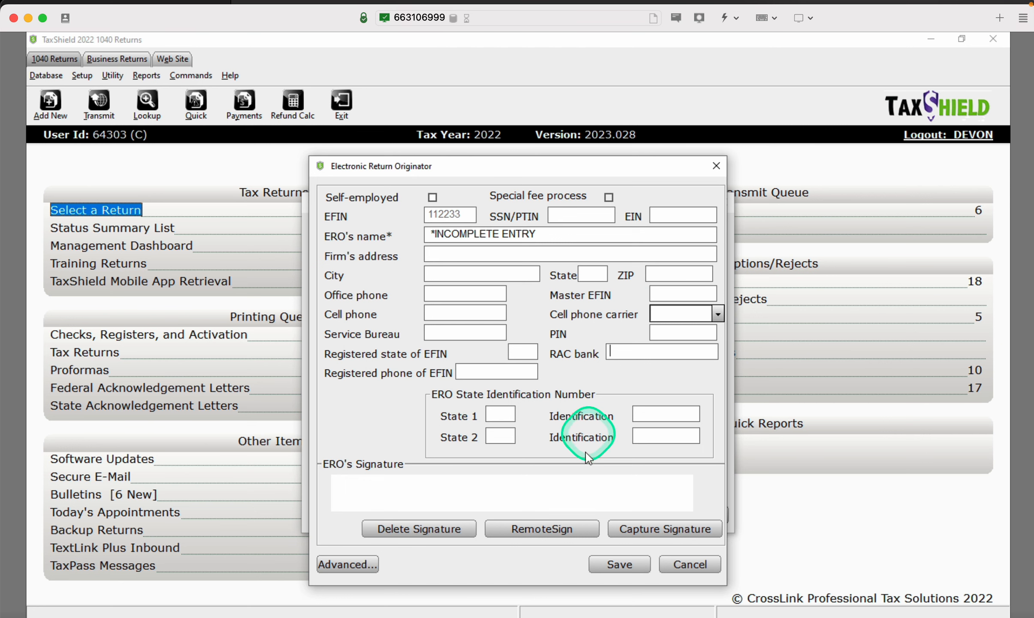
left_click(633, 531)
mouse_move(350, 357)
left_mouse_down()
mouse_move(370, 369)
mouse_move(363, 374)
mouse_move(427, 376)
mouse_move(453, 408)
mouse_move(538, 362)
mouse_move(557, 391)
left_mouse_up()
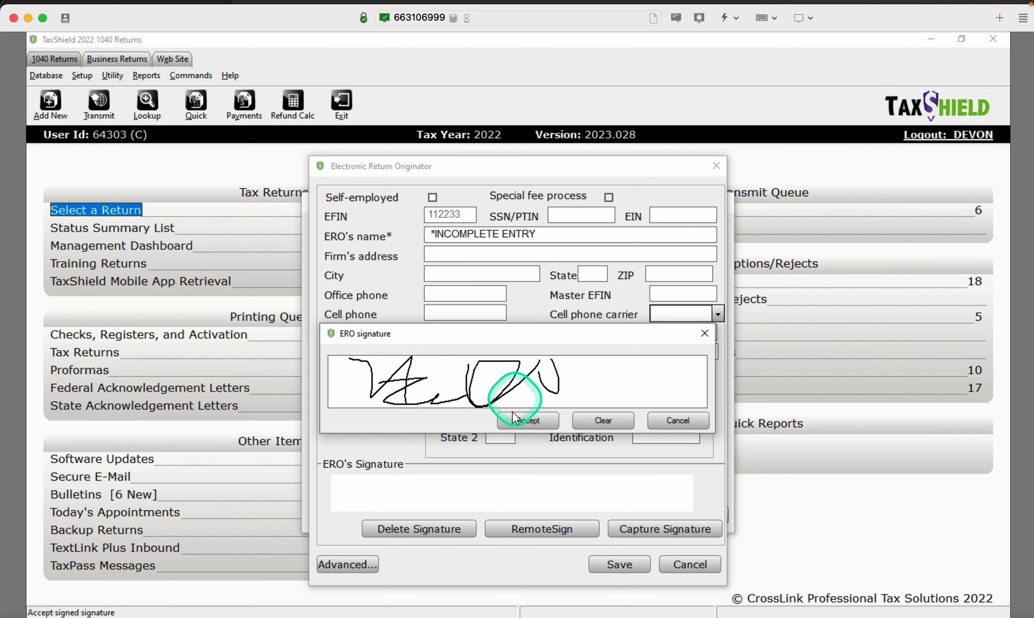
left_click(543, 421)
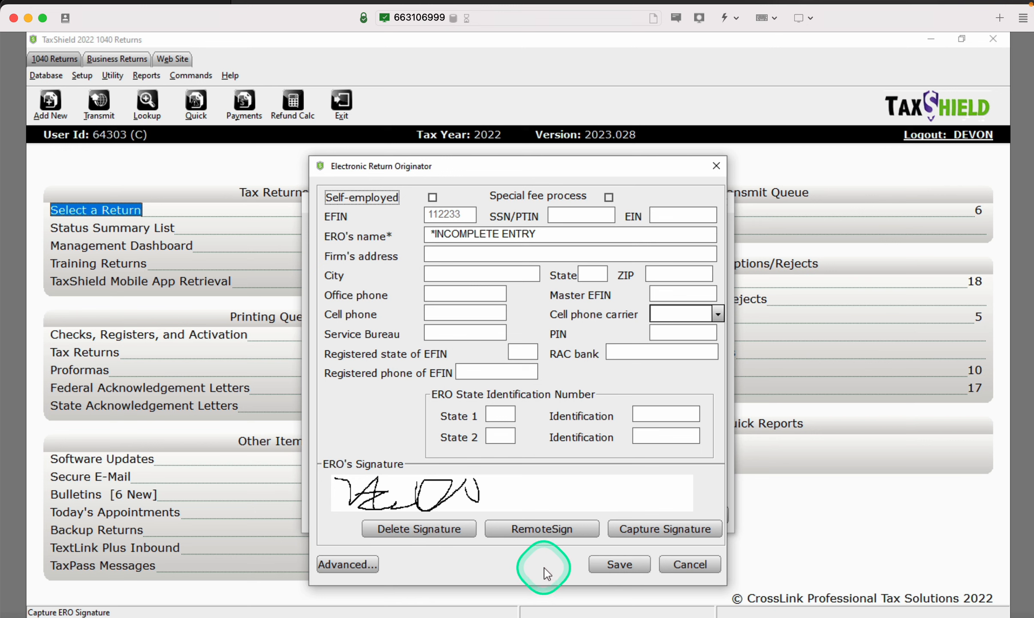
- Examine the advanced EFIN fee settings, and leave the originator record and EF originators list without saving
left_click(362, 563)
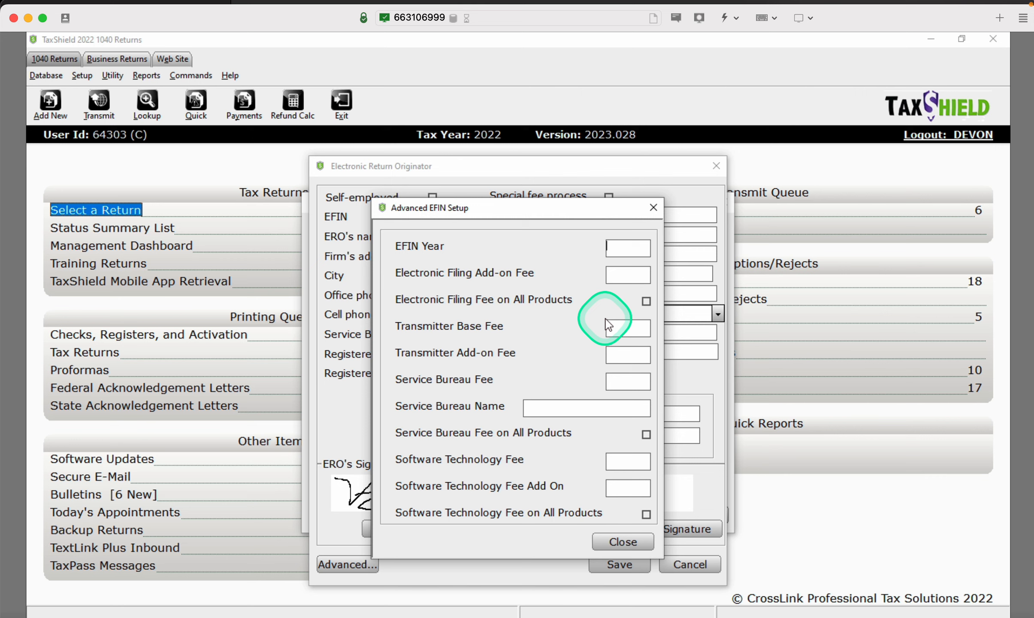
left_click(652, 214)
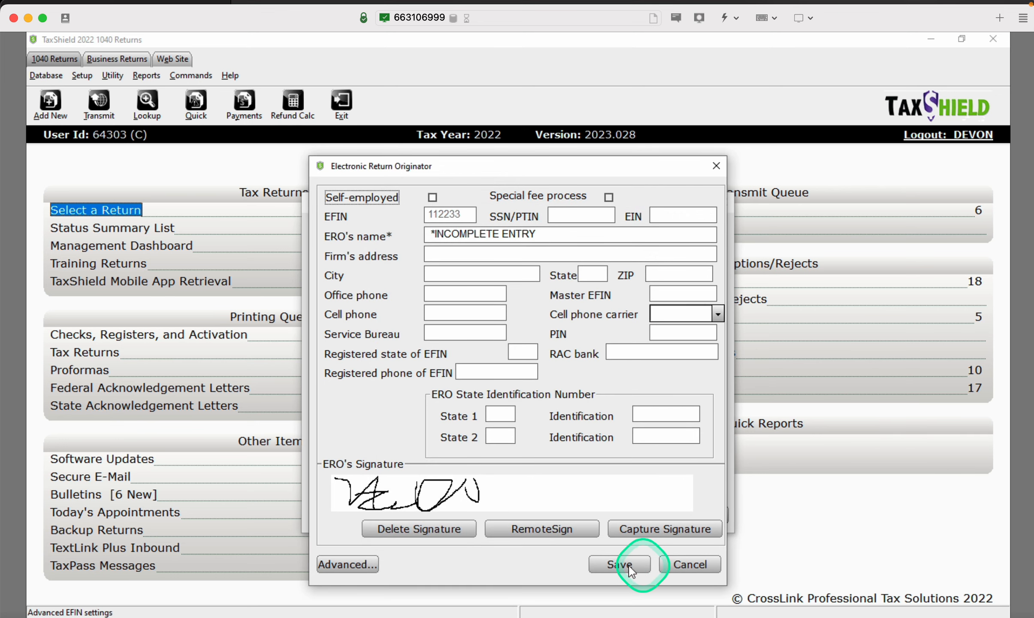
left_click(660, 562)
left_click(626, 514)
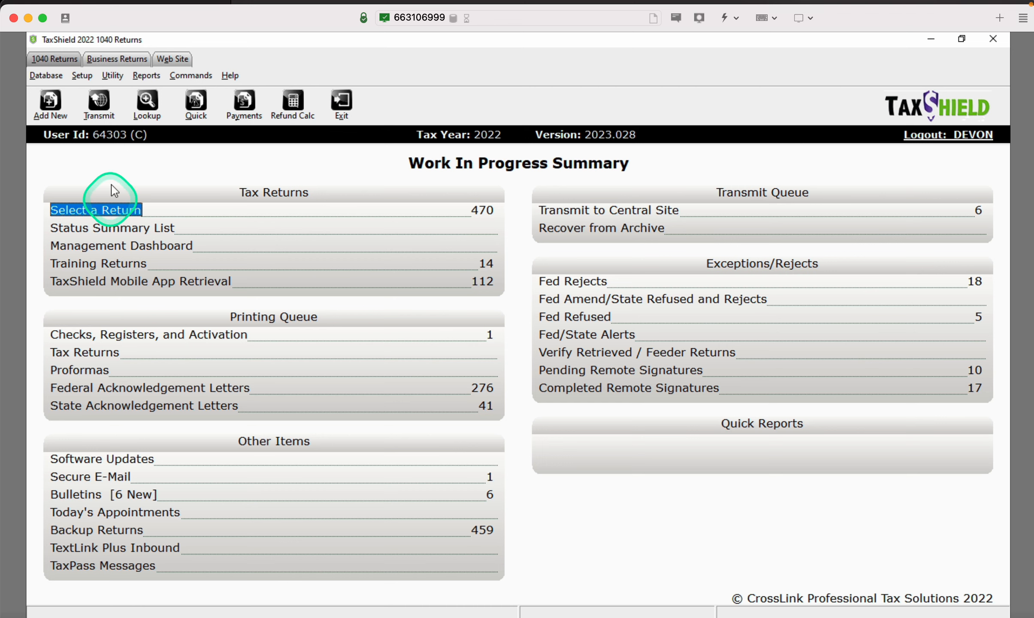
- Add a new record to the paid preparers database, using the preparer's first name as the preparer ID
left_click(46, 76)
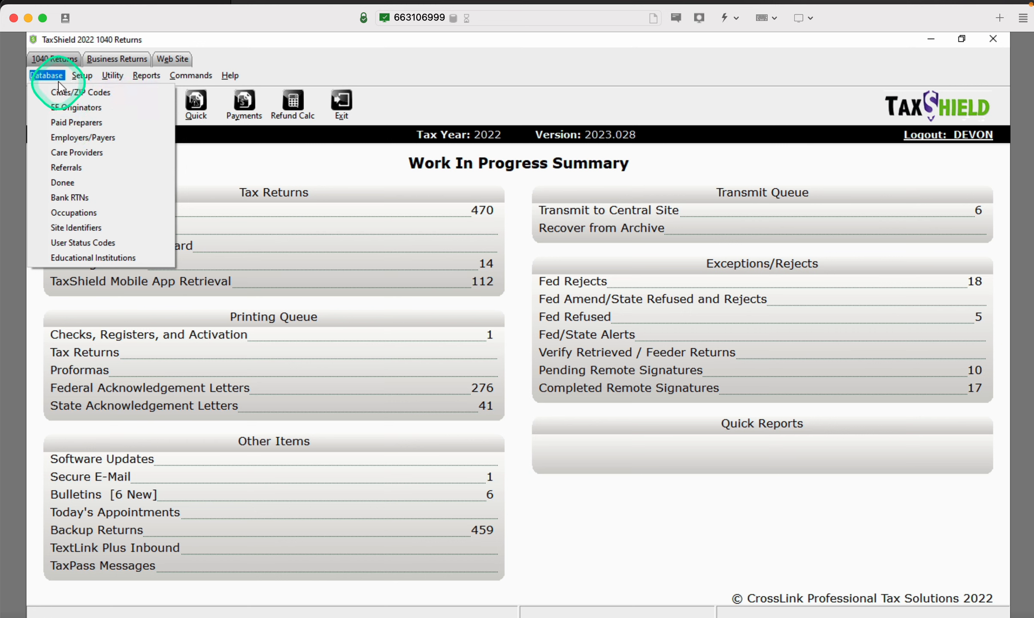
left_click(76, 122)
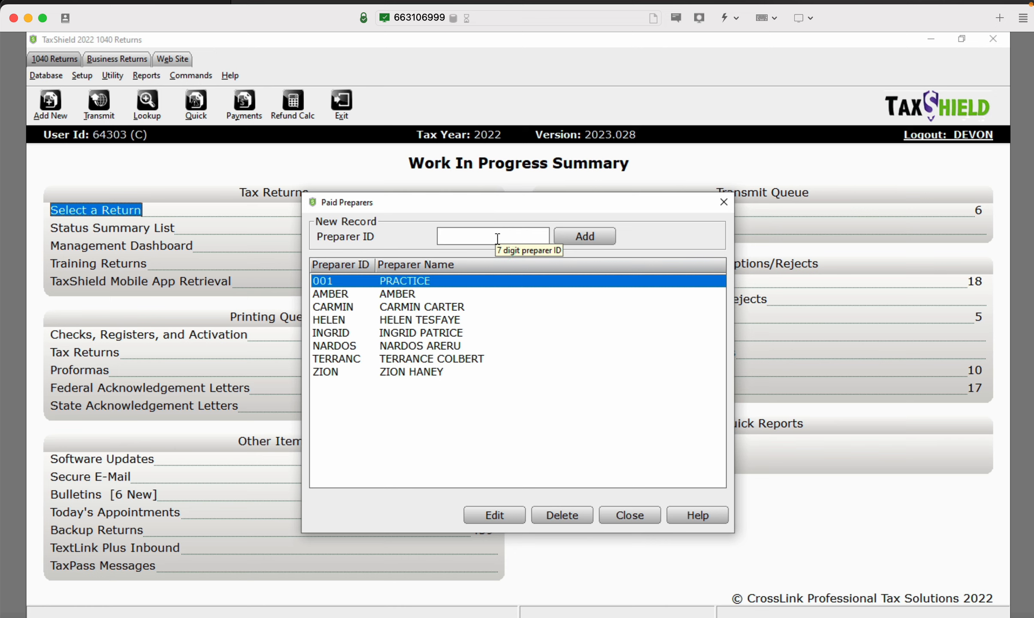
type("Devon")
left_click(583, 237)
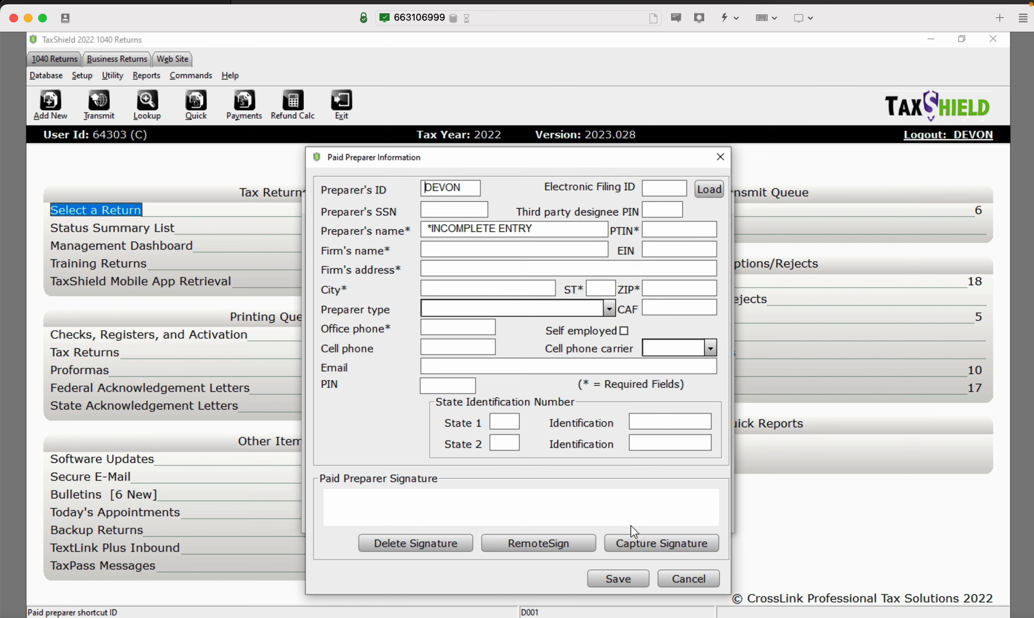
- Capture and accept a freehand paid preparer signature, and leave the preparer record without saving
left_click(642, 544)
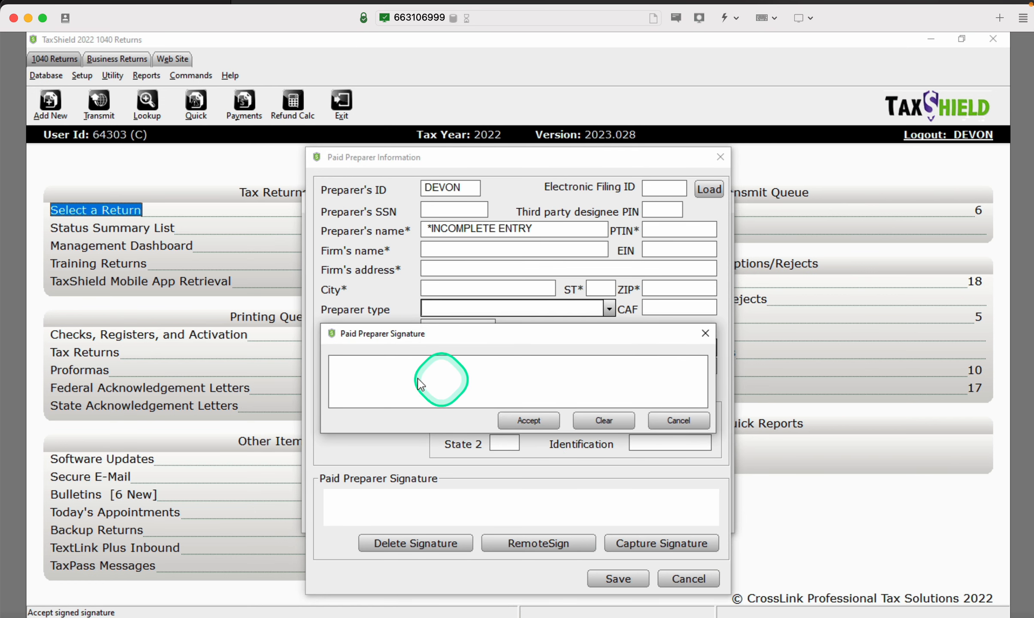
mouse_move(381, 381)
left_mouse_down()
mouse_move(439, 368)
mouse_move(447, 394)
mouse_move(614, 380)
mouse_move(526, 414)
left_mouse_up()
left_click(537, 417)
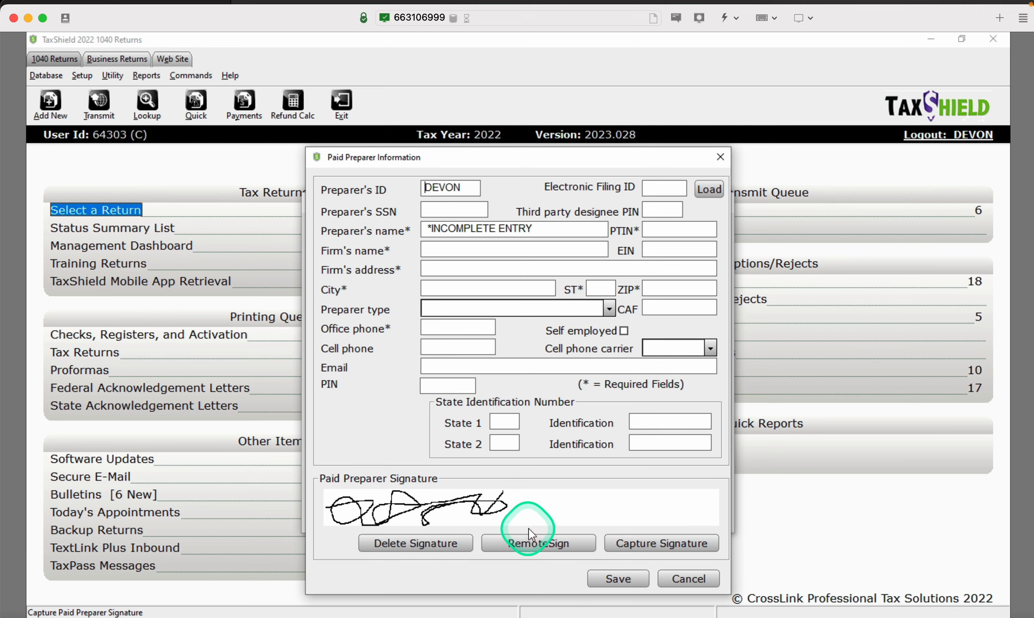
left_click(684, 579)
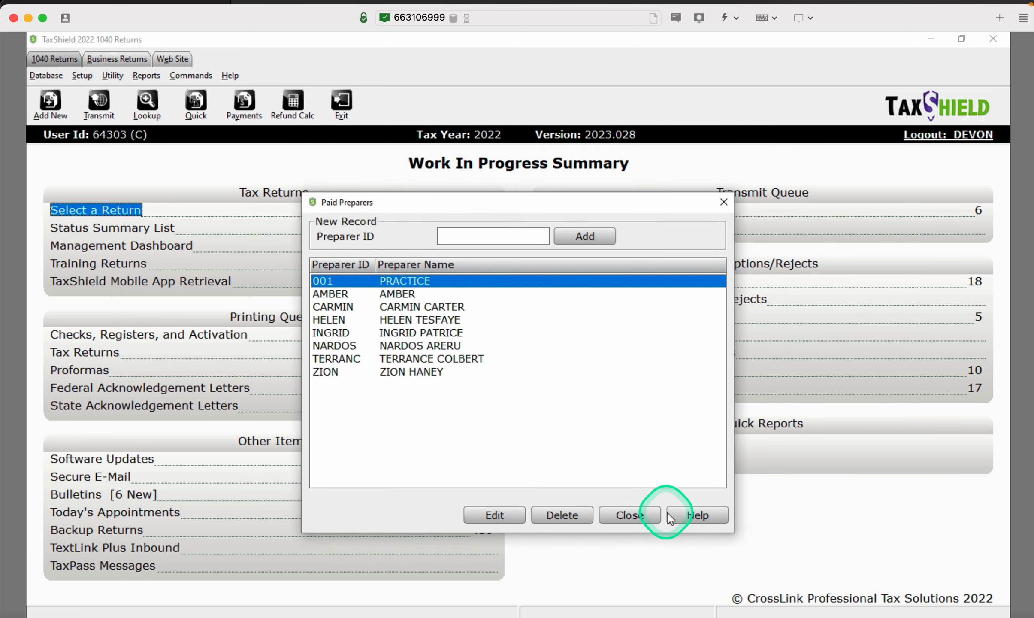